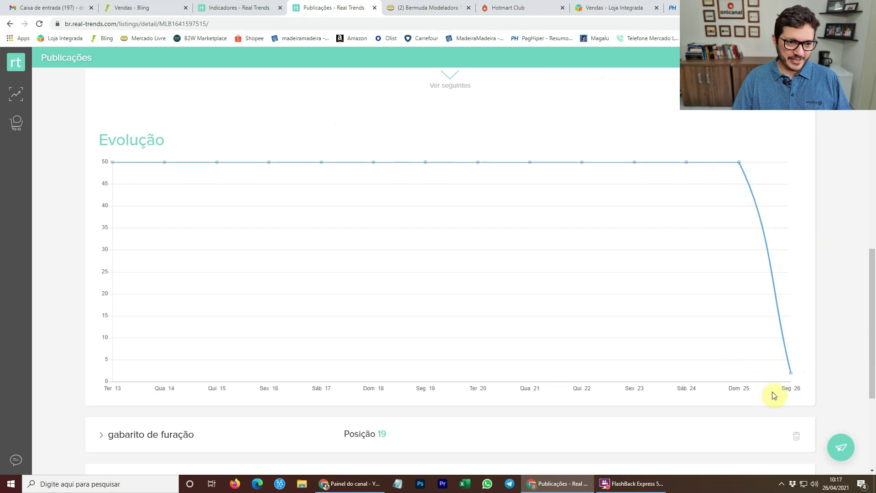
Expand the tracked search "gabarito para cavilhas" and view the ranking positions above the store's own listing.
{"action": "mouse_move", "coordinate": [792, 373]}
{"action": "scroll", "coordinate": [848, 353], "scroll_direction": "down", "scroll_amount": 4}
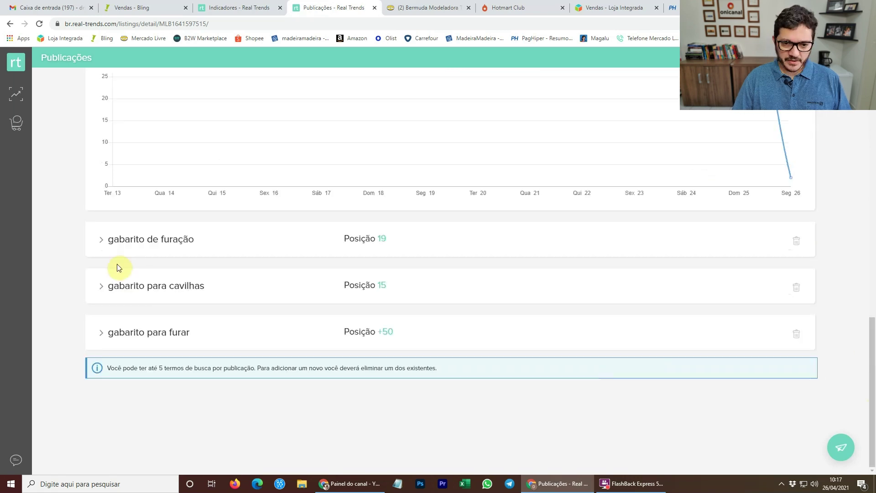
{"action": "left_click", "coordinate": [107, 286]}
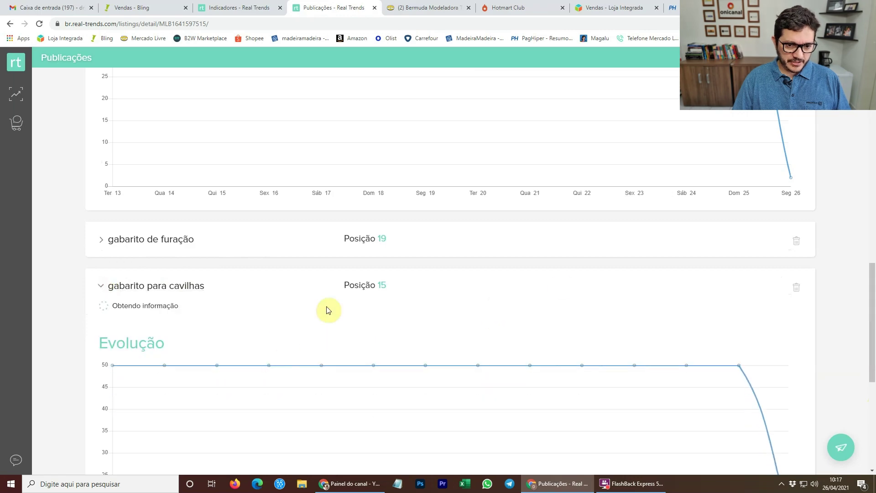
{"action": "scroll", "coordinate": [873, 292], "scroll_direction": "down", "scroll_amount": 2}
{"action": "scroll", "coordinate": [873, 292], "scroll_direction": "down", "scroll_amount": 3}
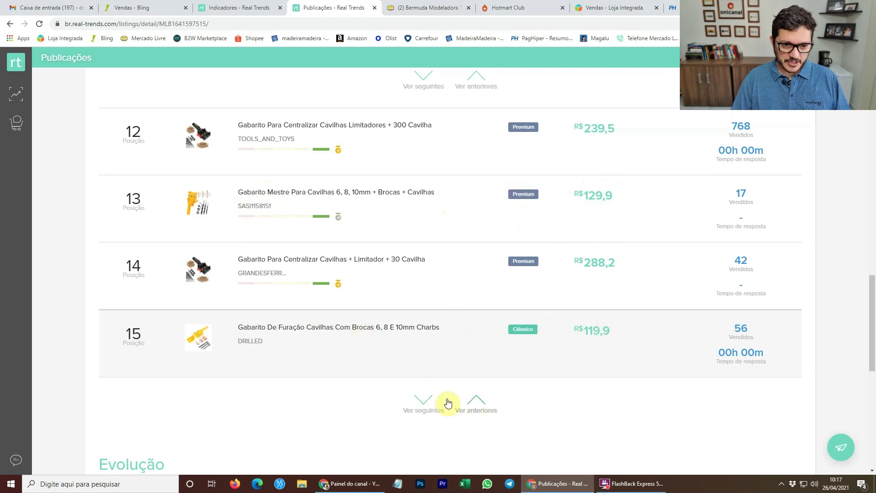
{"action": "left_click", "coordinate": [478, 400]}
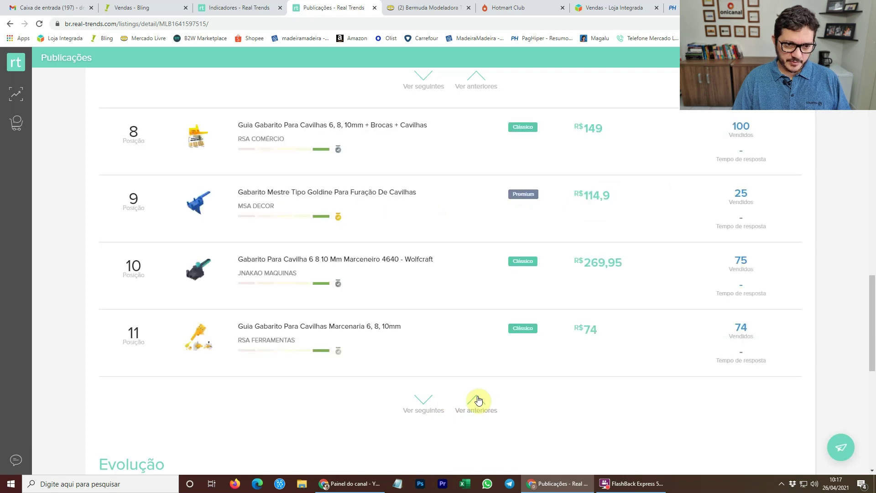
Expand the tracked search "gabarito para furar" and view its evolution chart.
{"action": "left_click", "coordinate": [872, 395]}
{"action": "left_click_drag", "start_coordinate": [873, 387], "coordinate": [873, 370]}
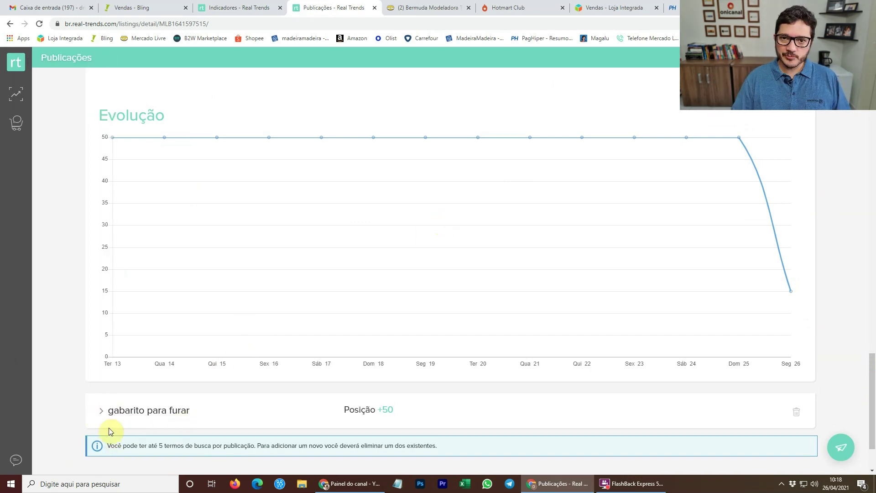
{"action": "left_click", "coordinate": [109, 410]}
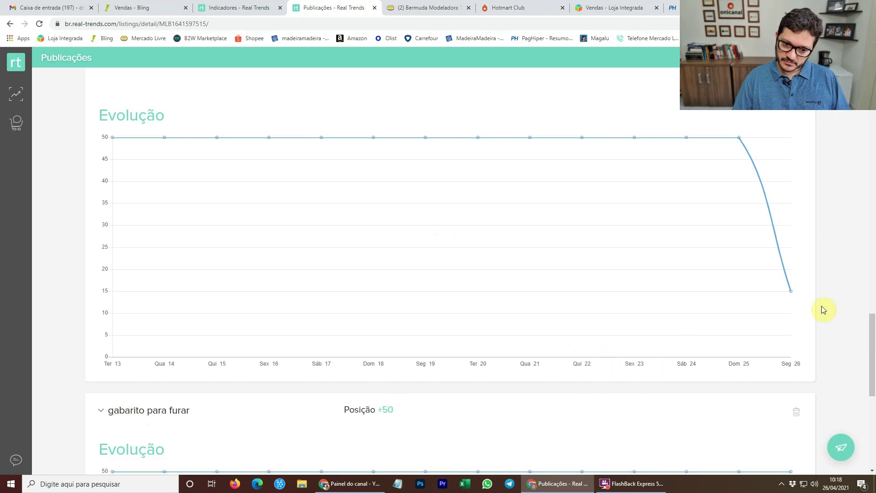
{"action": "left_click_drag", "start_coordinate": [873, 323], "coordinate": [873, 377]}
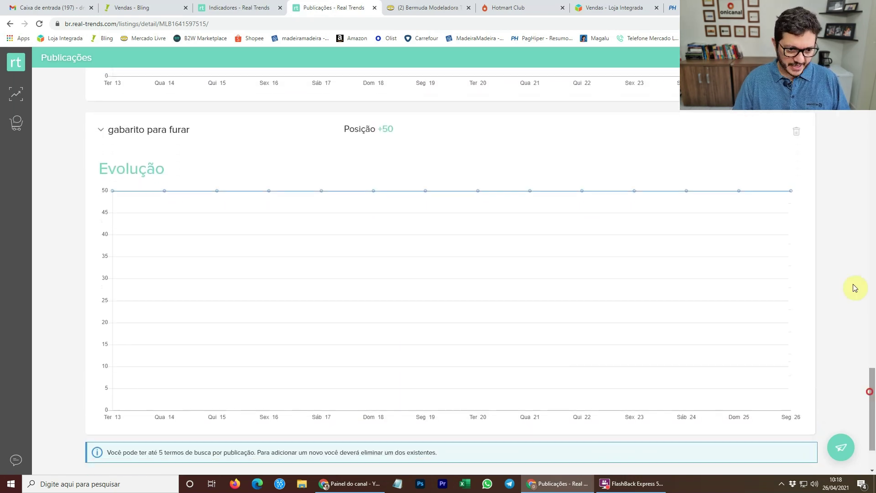
Return to the publications list and show the positioning summary of all tracked listings.
{"action": "left_click_drag", "start_coordinate": [873, 391], "coordinate": [872, 91]}
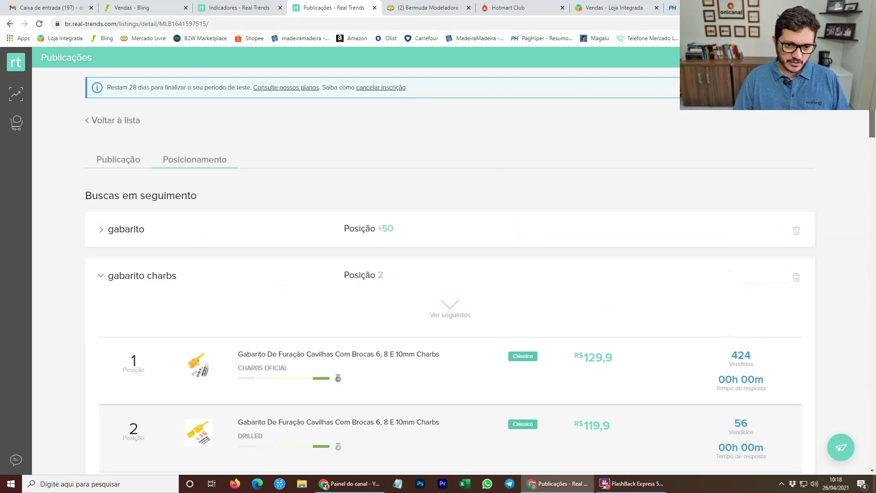
{"action": "left_click", "coordinate": [122, 130]}
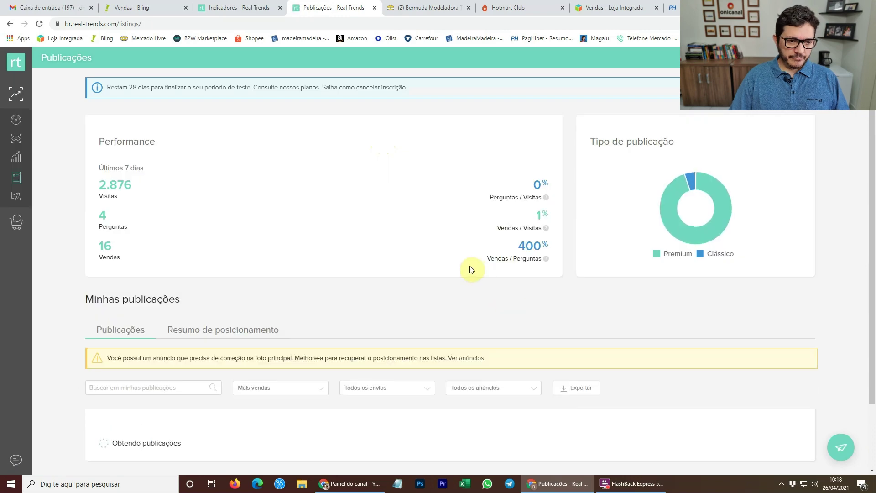
{"action": "scroll", "coordinate": [376, 276], "scroll_direction": "down", "scroll_amount": 2}
{"action": "left_click", "coordinate": [228, 253]}
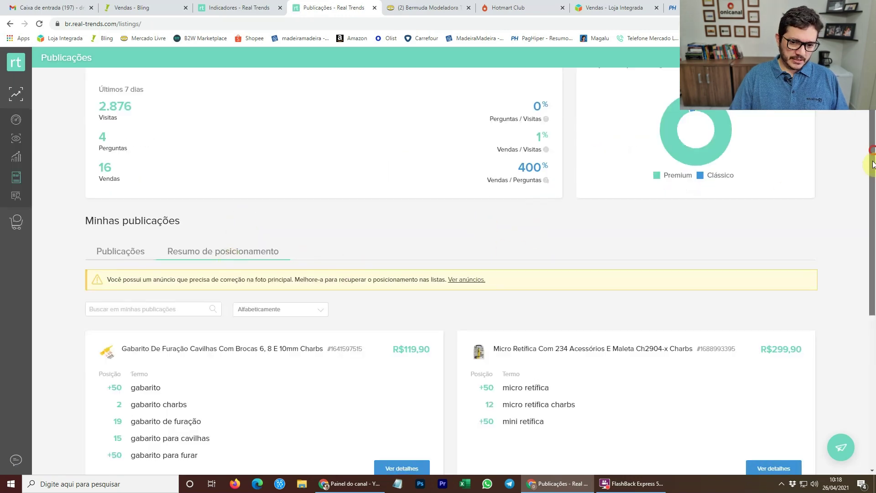
Examine the search-term positions of the drilling jig and micro retífica listings in the positioning summary.
{"action": "scroll", "coordinate": [872, 228], "scroll_direction": "down", "scroll_amount": 4}
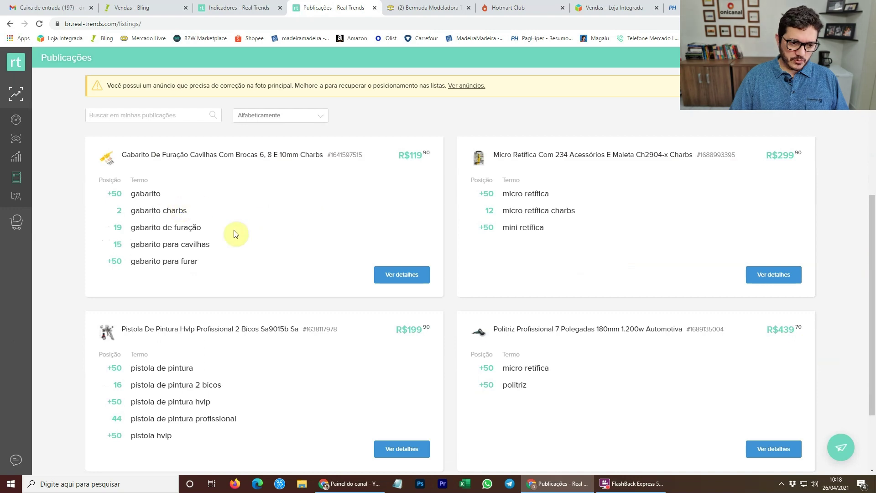
{"action": "scroll", "coordinate": [872, 295], "scroll_direction": "down", "scroll_amount": 2}
{"action": "scroll", "coordinate": [872, 292], "scroll_direction": "up", "scroll_amount": 1}
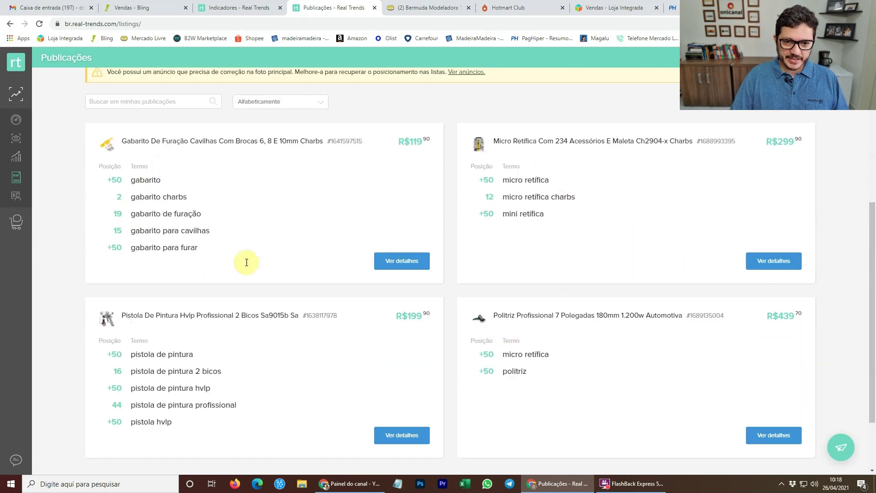
{"action": "scroll", "coordinate": [872, 318], "scroll_direction": "down", "scroll_amount": 1}
{"action": "scroll", "coordinate": [872, 318], "scroll_direction": "up", "scroll_amount": 1}
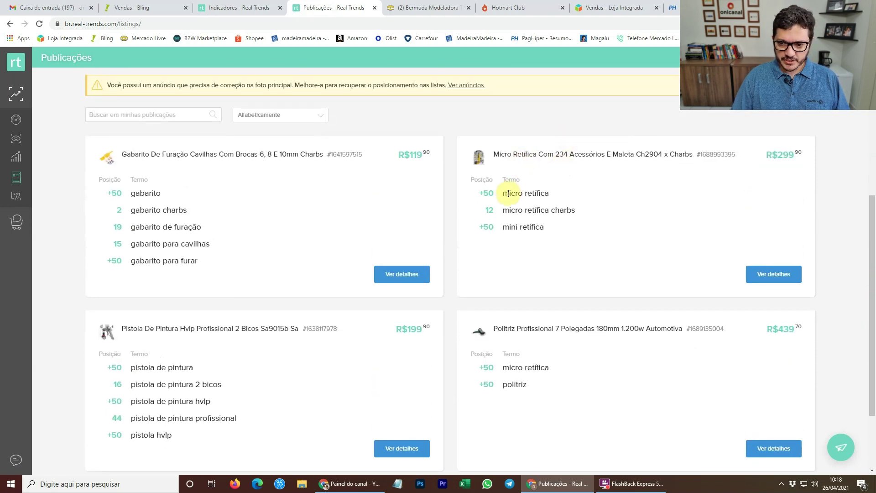
{"action": "left_click_drag", "start_coordinate": [509, 193], "coordinate": [552, 193]}
{"action": "left_click", "coordinate": [481, 192]}
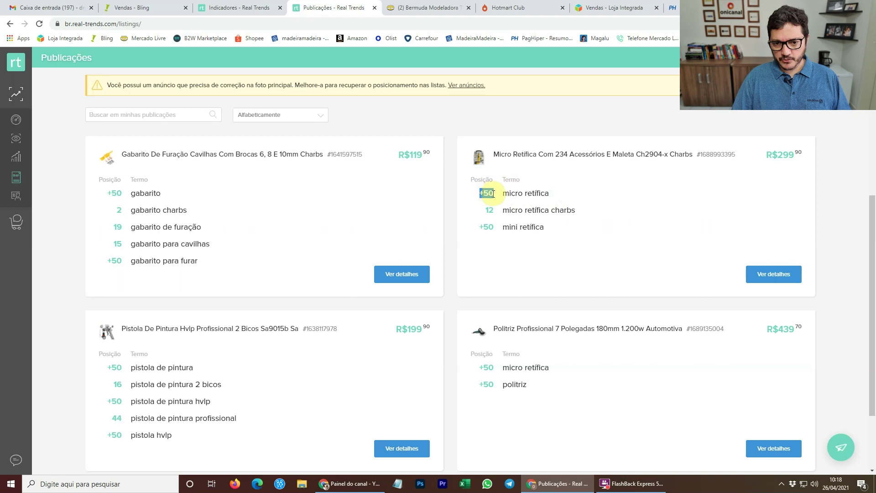
{"action": "left_click_drag", "start_coordinate": [503, 209], "coordinate": [573, 212]}
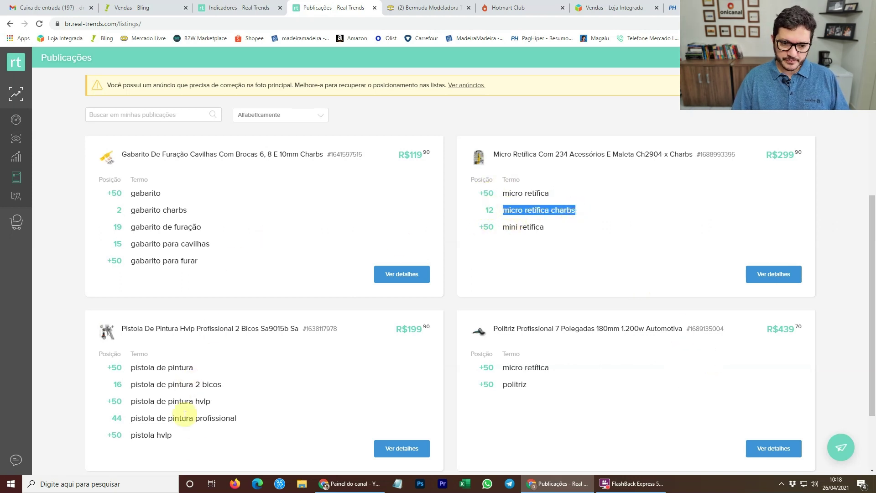
Examine the search-term positions of the Pistola De Pintura Hvlp listing, including "pistola de pintura profissional".
{"action": "left_click_drag", "start_coordinate": [336, 329], "coordinate": [406, 441]}
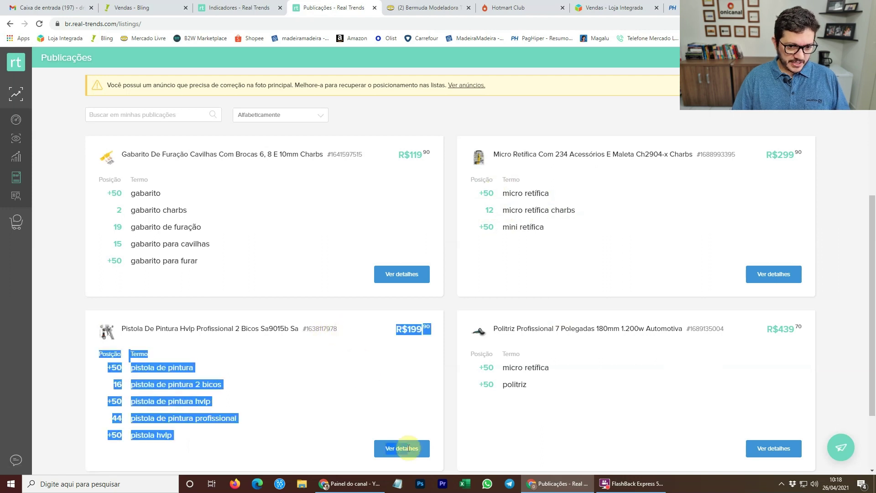
{"action": "left_click", "coordinate": [221, 412]}
{"action": "left_click_drag", "start_coordinate": [192, 365], "coordinate": [231, 384]}
{"action": "left_click_drag", "start_coordinate": [149, 418], "coordinate": [279, 424]}
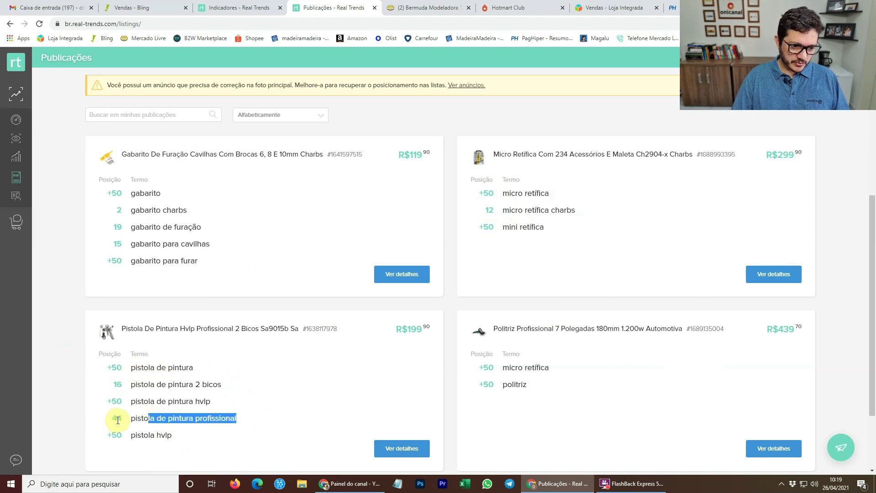
Open the details of the Pistola De Pintura Hvlp Profissional listing and show its tracked search positioning.
{"action": "left_click", "coordinate": [413, 448]}
{"action": "left_click_drag", "start_coordinate": [871, 118], "coordinate": [872, 174]}
{"action": "left_click", "coordinate": [194, 159]}
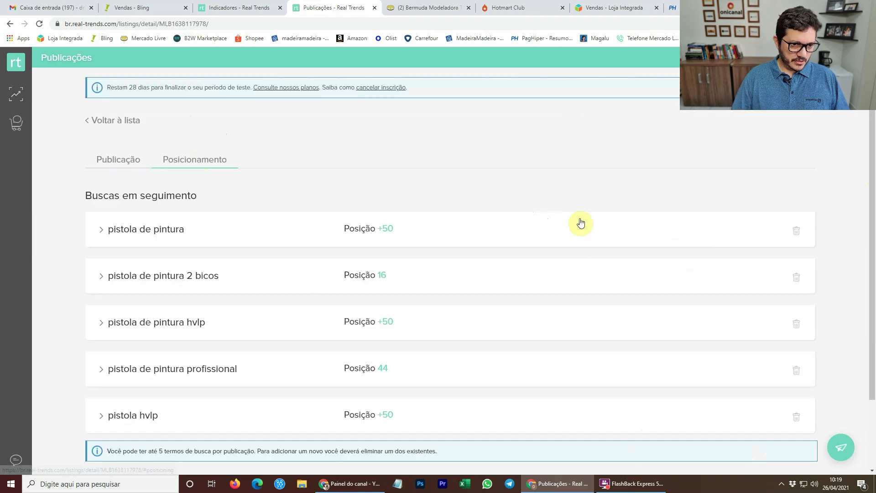
Expand the tracked search "pistola de pintura 2 bicos" and examine its evolution chart and competitor ranking.
{"action": "scroll", "coordinate": [852, 225], "scroll_direction": "down", "scroll_amount": 2}
{"action": "left_click", "coordinate": [195, 195]}
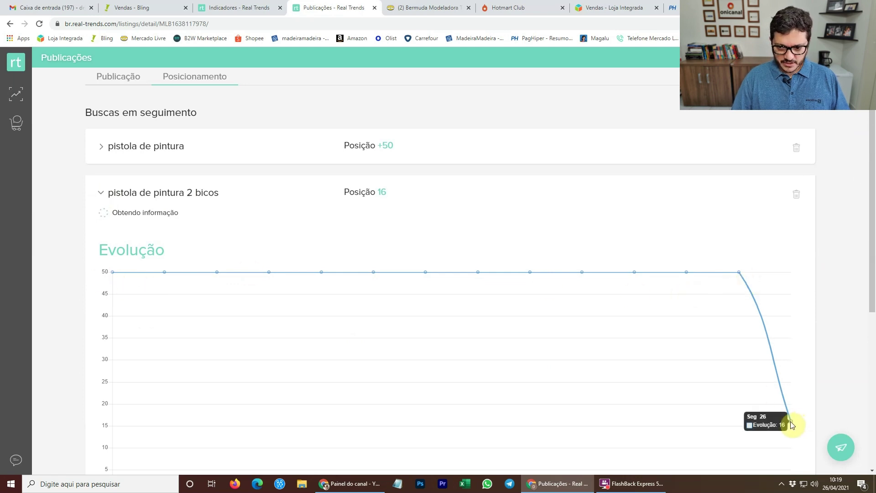
{"action": "mouse_move", "coordinate": [872, 201]}
{"action": "left_mouse_down"}
{"action": "mouse_move", "coordinate": [872, 249]}
{"action": "mouse_move", "coordinate": [872, 217]}
{"action": "left_mouse_up"}
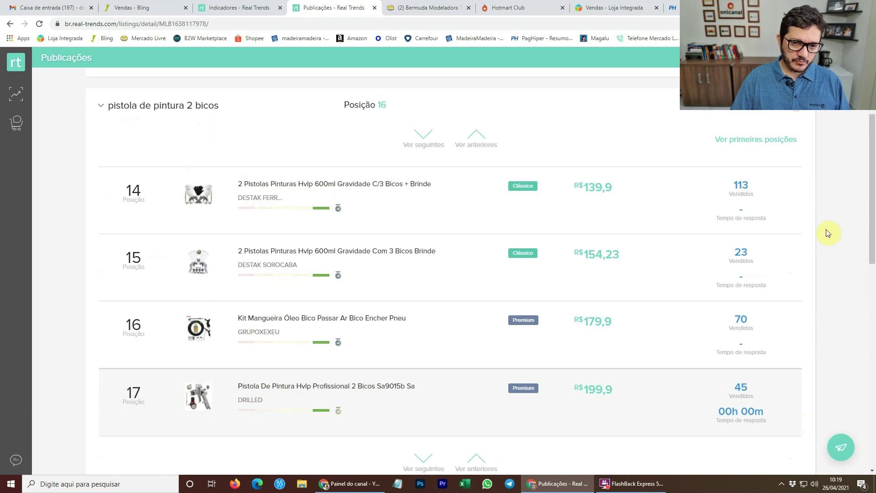
{"action": "left_click_drag", "start_coordinate": [873, 218], "coordinate": [872, 342]}
View the Compradores list in the analysis section and open the Vendas page of the management section.
{"action": "left_click", "coordinate": [16, 94]}
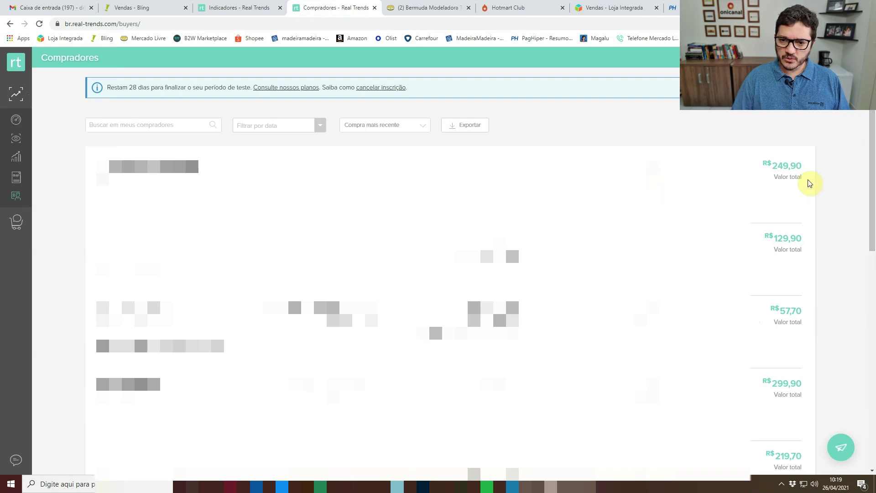
{"action": "mouse_move", "coordinate": [35, 158]}
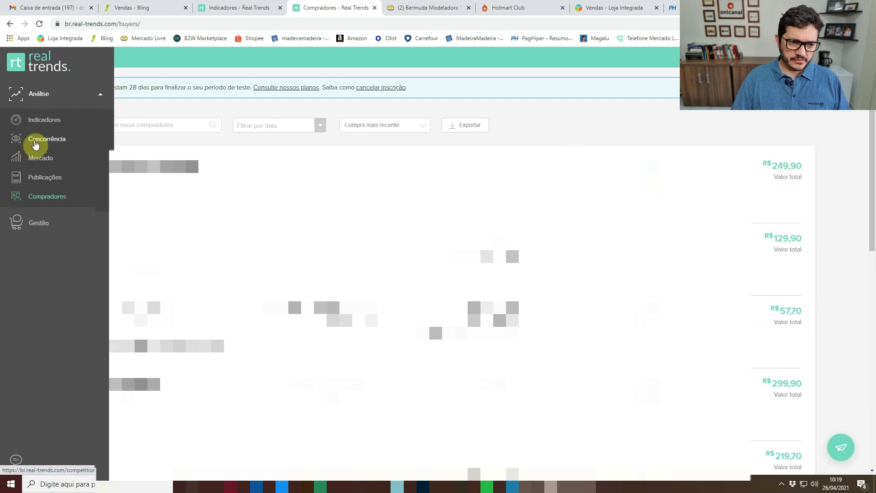
{"action": "left_click", "coordinate": [31, 225]}
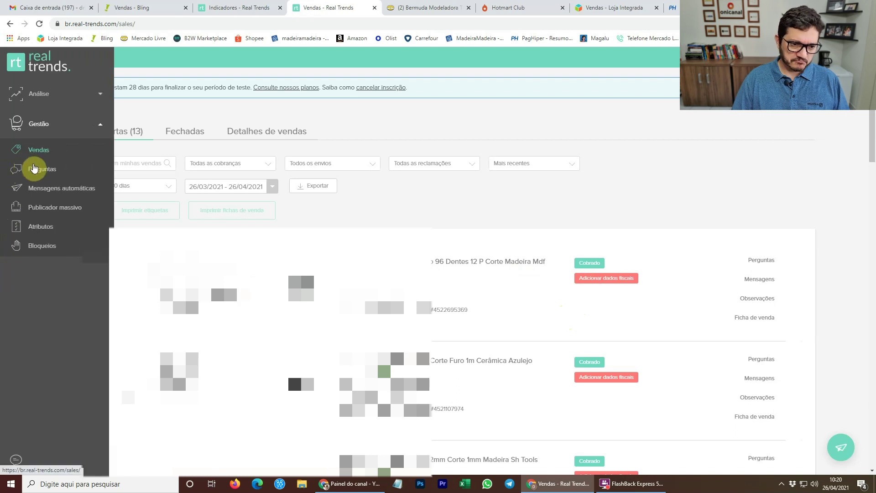
Open the Perguntas page and place the cursor in the Assinatura field for replies.
{"action": "left_click", "coordinate": [46, 172]}
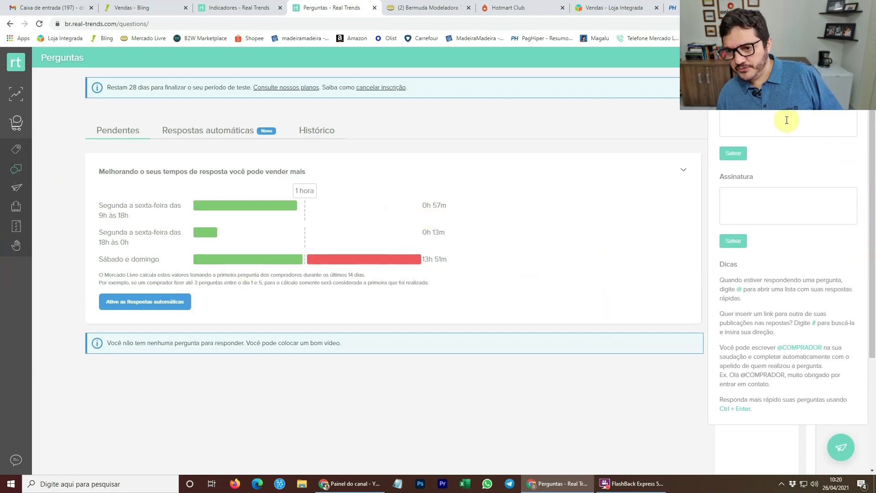
{"action": "left_click", "coordinate": [774, 209]}
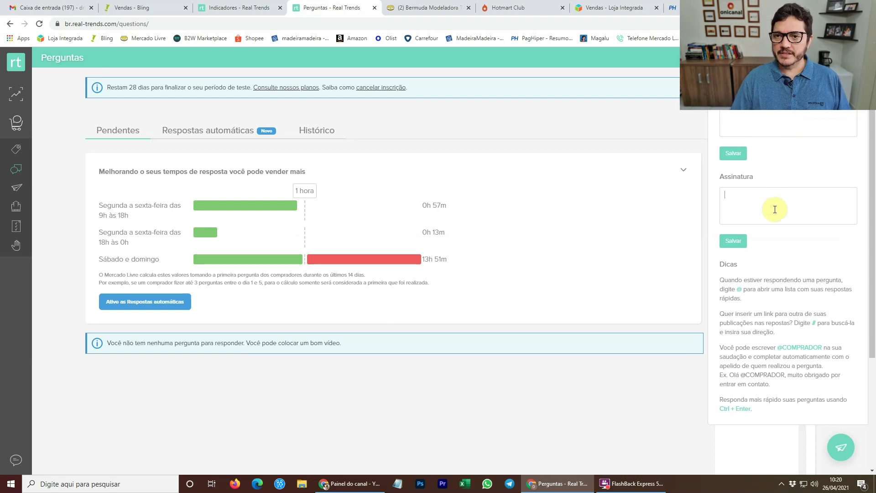
{"action": "left_click_drag", "start_coordinate": [873, 291], "coordinate": [847, 214]}
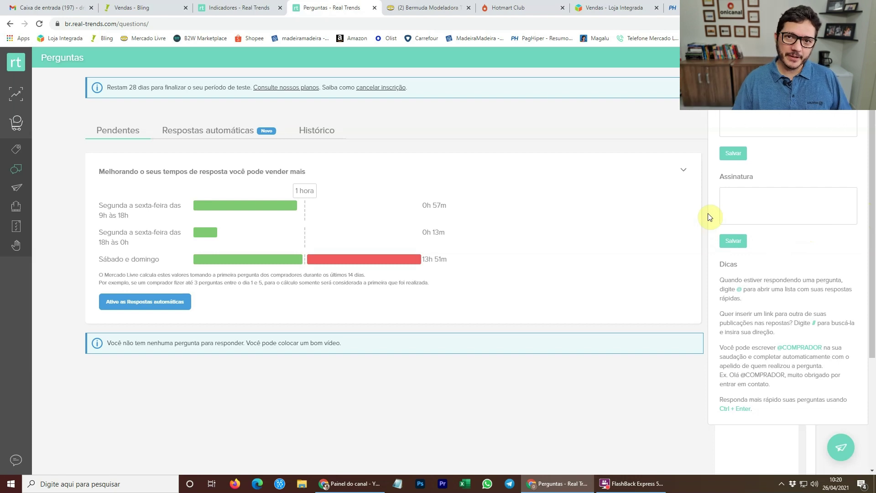
Review the automatic reply settings for questions, covering schedules, stock, shipping cost, local pickup and warranty.
{"action": "left_click", "coordinate": [214, 132]}
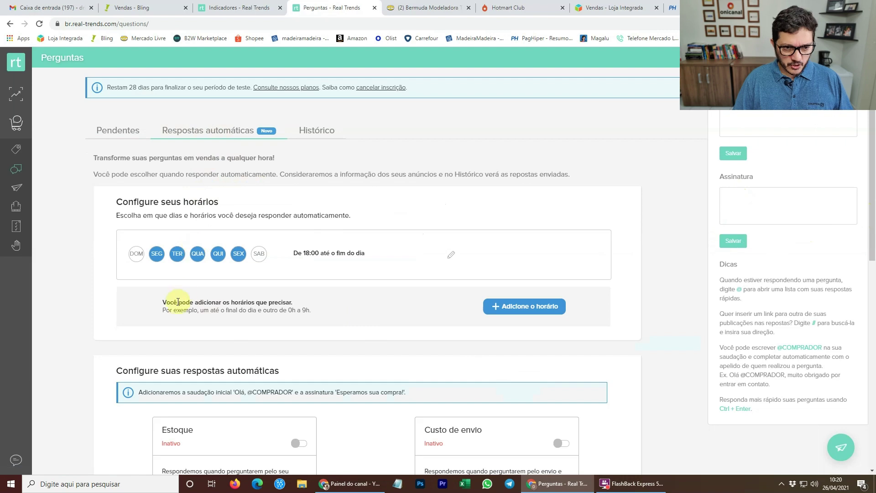
{"action": "left_click_drag", "start_coordinate": [873, 263], "coordinate": [873, 403]}
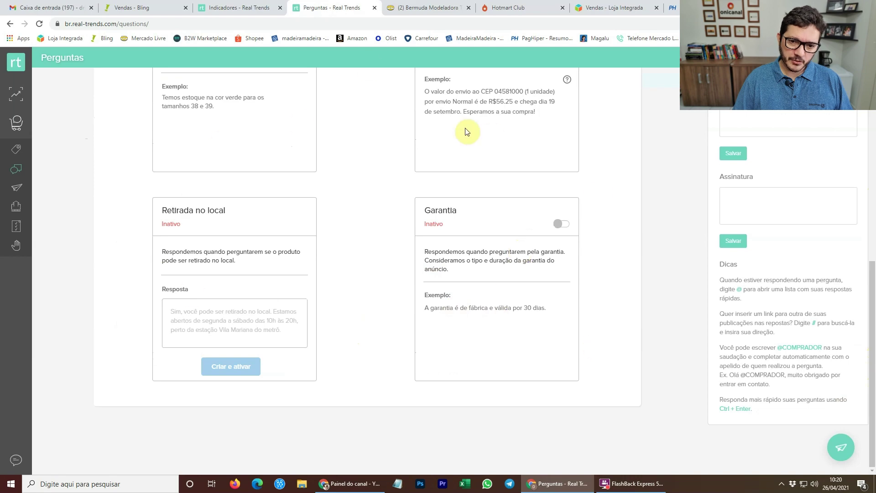
{"action": "scroll", "coordinate": [512, 247], "scroll_direction": "up", "scroll_amount": 3}
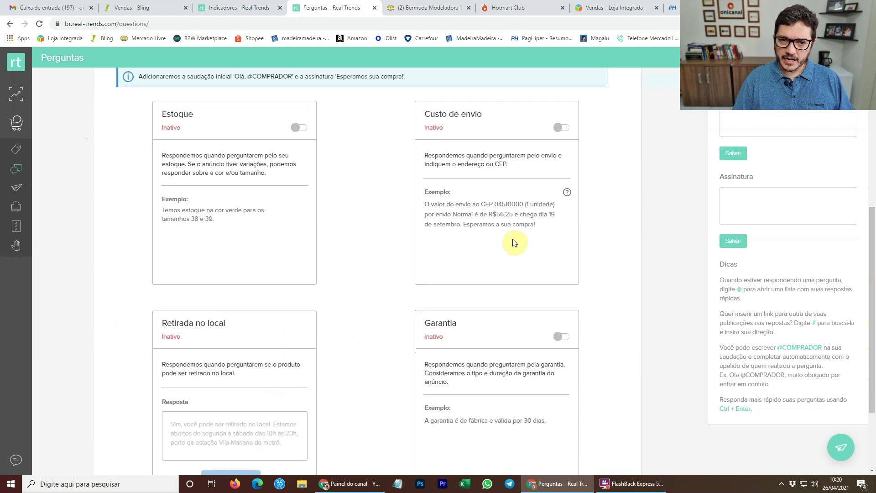
{"action": "left_click_drag", "start_coordinate": [872, 311], "coordinate": [873, 189]}
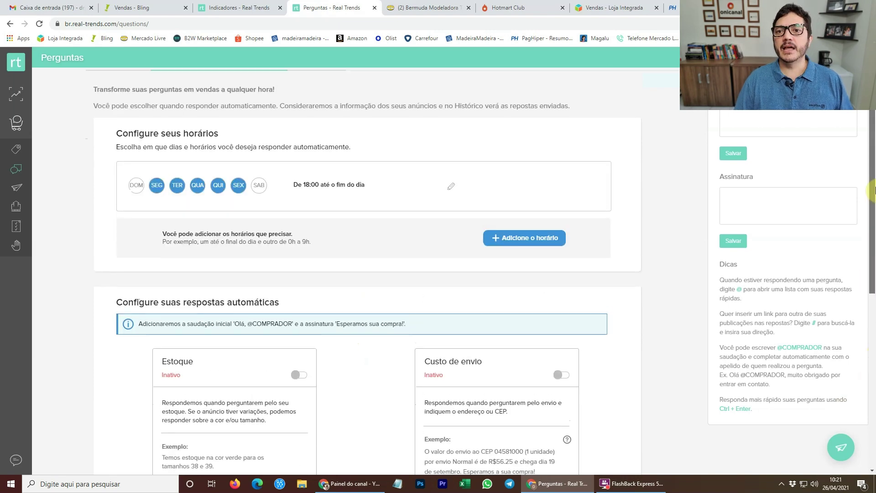
Open the question history and look through the answered customer questions.
{"action": "left_click_drag", "start_coordinate": [872, 189], "coordinate": [709, 172]}
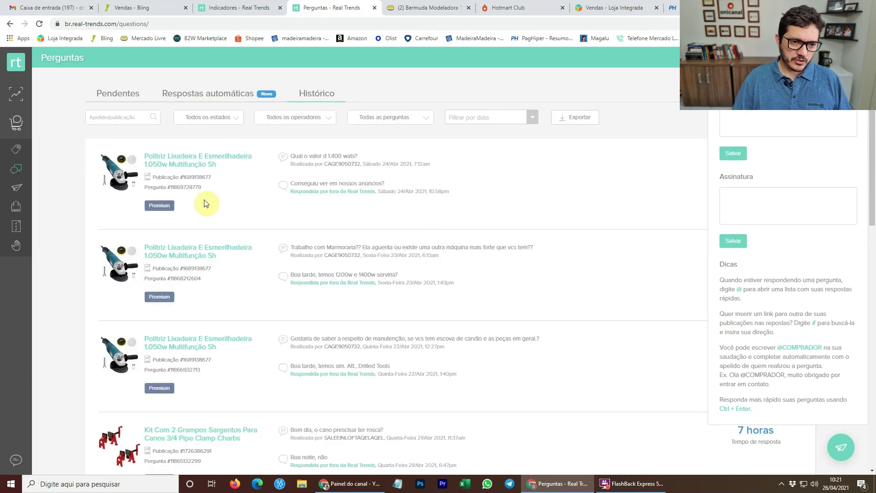
{"action": "scroll", "coordinate": [362, 182], "scroll_direction": "down", "scroll_amount": 5}
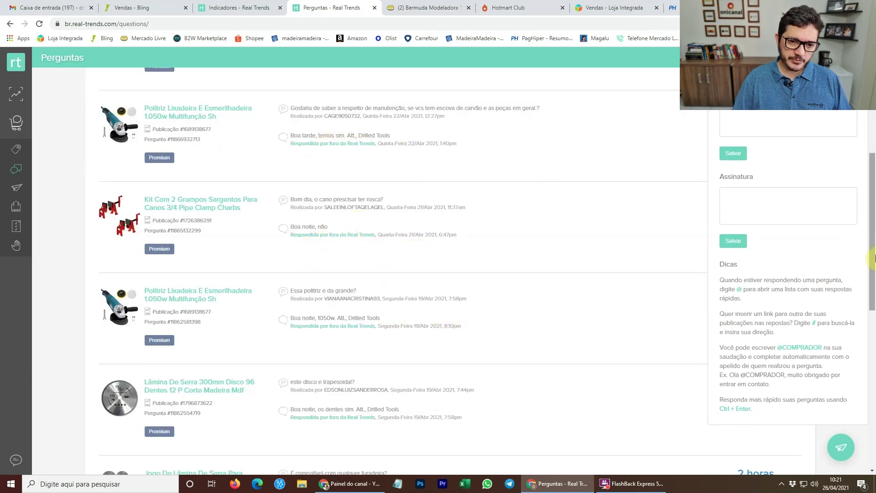
{"action": "scroll", "coordinate": [445, 318], "scroll_direction": "up", "scroll_amount": 6}
Review the pending questions view with its response times and reply tips, and open the Mensagens automáticas page.
{"action": "left_click", "coordinate": [131, 132]}
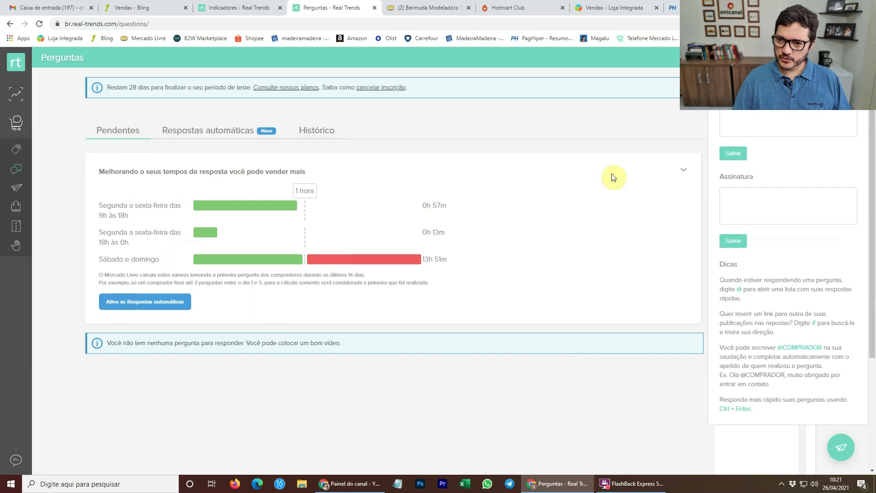
{"action": "scroll", "coordinate": [870, 387], "scroll_direction": "down", "scroll_amount": 2}
{"action": "scroll", "coordinate": [866, 176], "scroll_direction": "up", "scroll_amount": 2}
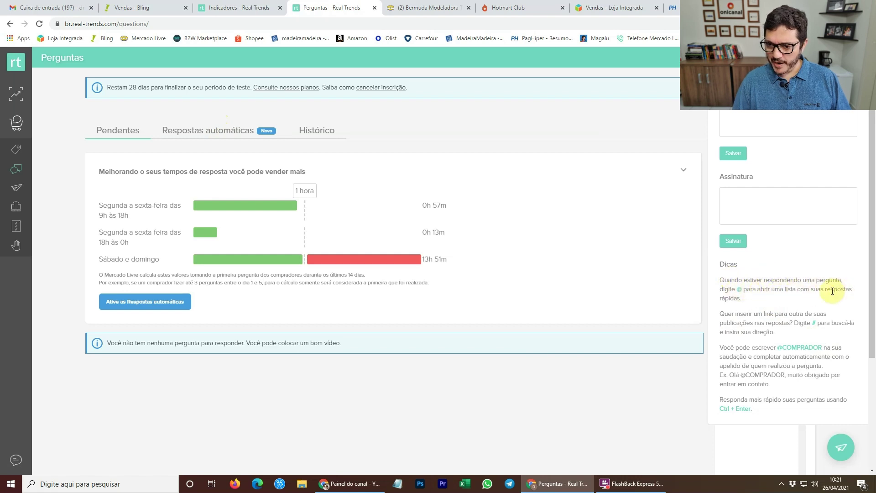
{"action": "left_click", "coordinate": [871, 321]}
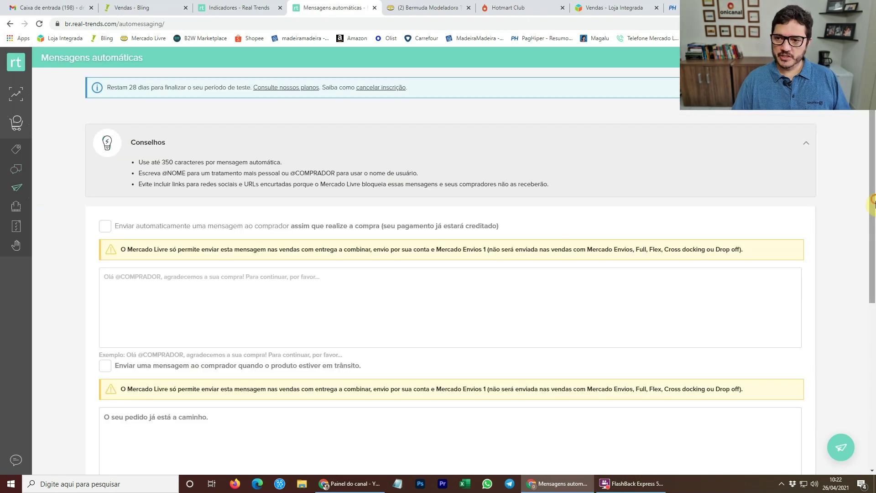
Review the automatic message options for completed purchases, products in transit and delivered products, including their message texts.
{"action": "scroll", "coordinate": [873, 201], "scroll_direction": "down", "scroll_amount": 2}
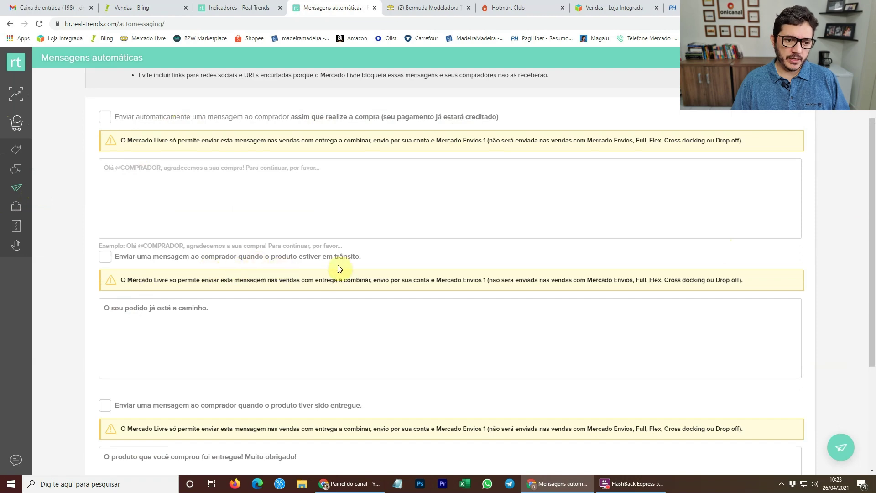
{"action": "scroll", "coordinate": [872, 287], "scroll_direction": "down", "scroll_amount": 1}
{"action": "scroll", "coordinate": [872, 288], "scroll_direction": "down", "scroll_amount": 3}
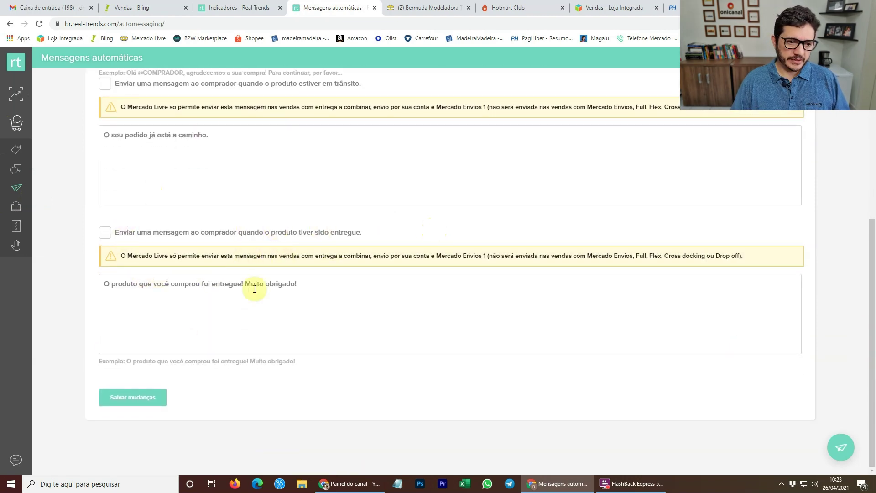
{"action": "scroll", "coordinate": [151, 322], "scroll_direction": "up", "scroll_amount": 5}
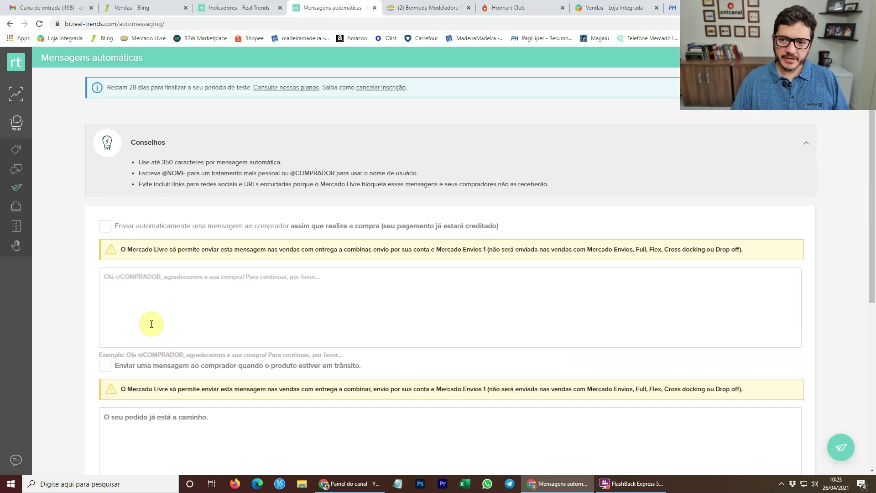
Open the Atributos page and look through the listings' product identifiers and attributes, returning to the first listing.
{"action": "mouse_move", "coordinate": [40, 188]}
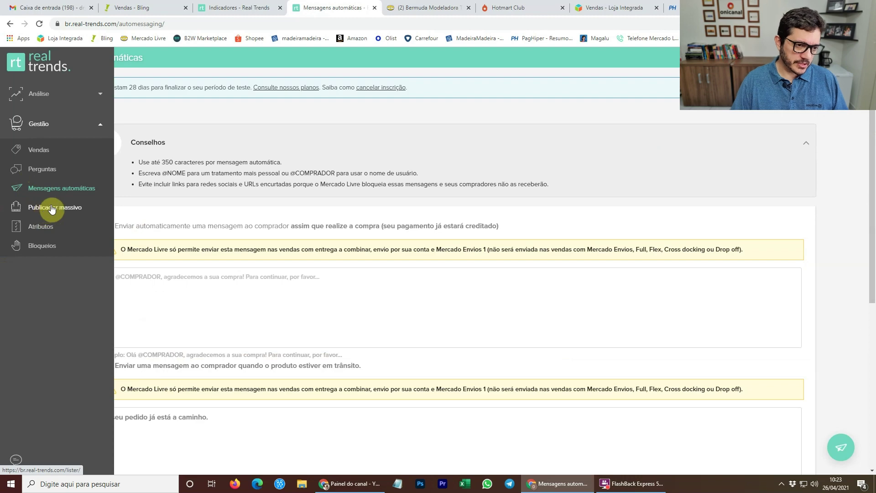
{"action": "left_click", "coordinate": [37, 227]}
{"action": "scroll", "coordinate": [172, 251], "scroll_direction": "down", "scroll_amount": 10}
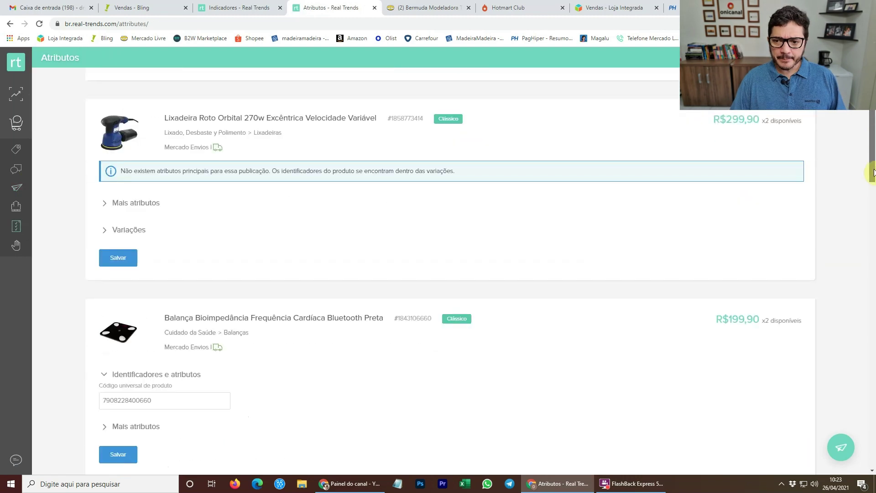
{"action": "left_click_drag", "start_coordinate": [871, 164], "coordinate": [871, 121]}
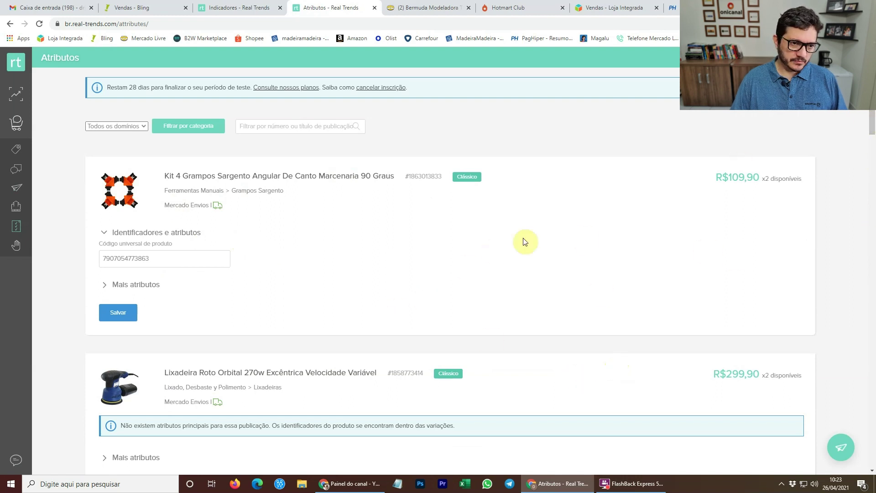
Open the Bloqueios page for blocked users, and briefly view the support chat before closing it.
{"action": "mouse_move", "coordinate": [14, 205]}
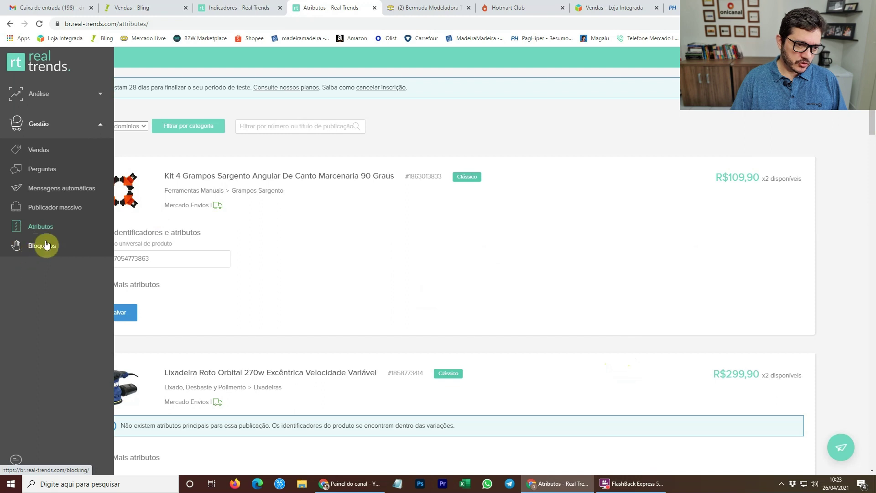
{"action": "left_click", "coordinate": [44, 245]}
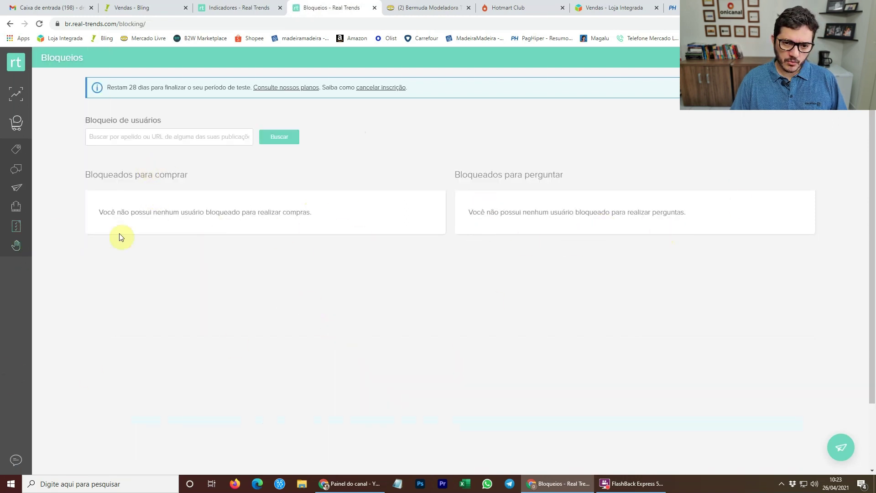
{"action": "left_click", "coordinate": [17, 464]}
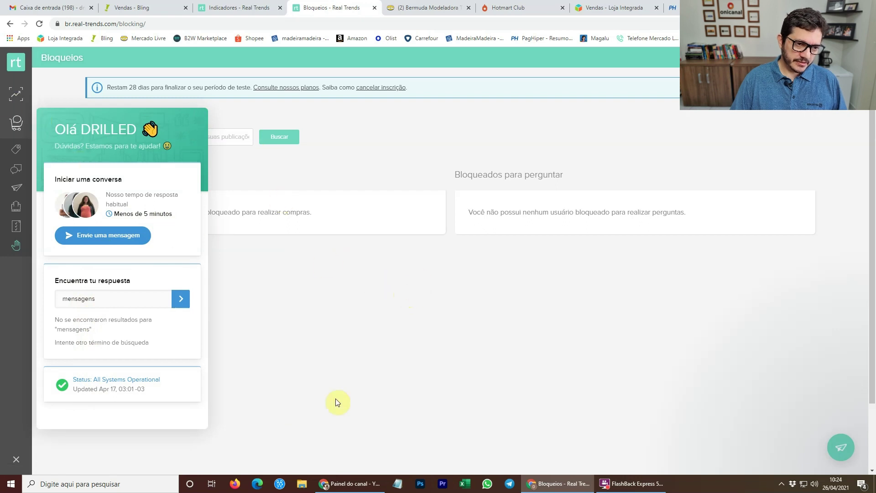
{"action": "left_click", "coordinate": [16, 459]}
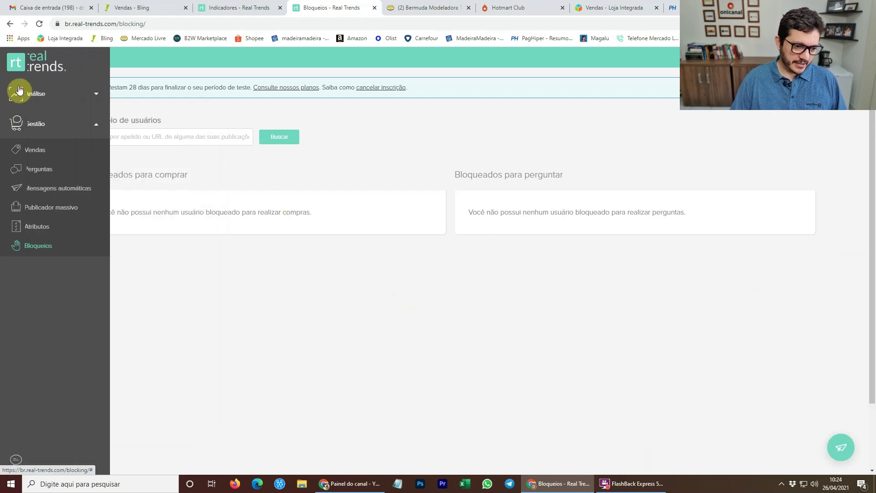
Open the Publicações page in the Análise section to view the store's listing performance and publications.
{"action": "left_click", "coordinate": [41, 93]}
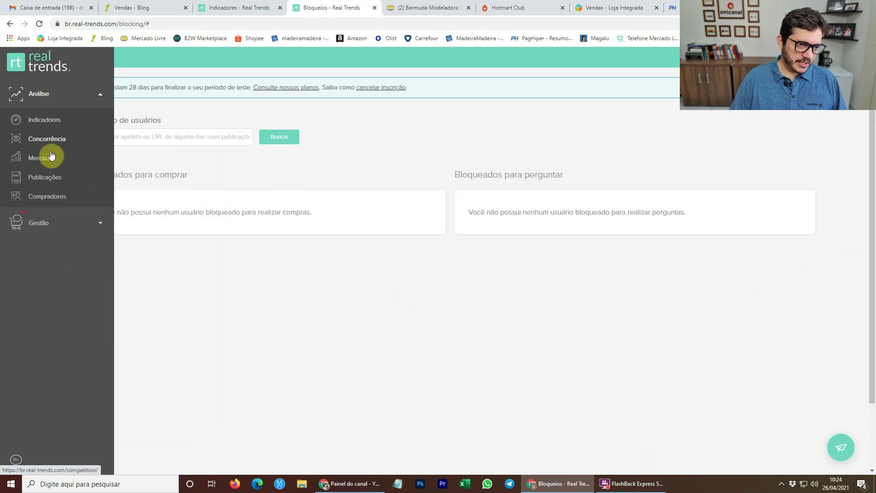
{"action": "left_click", "coordinate": [42, 178]}
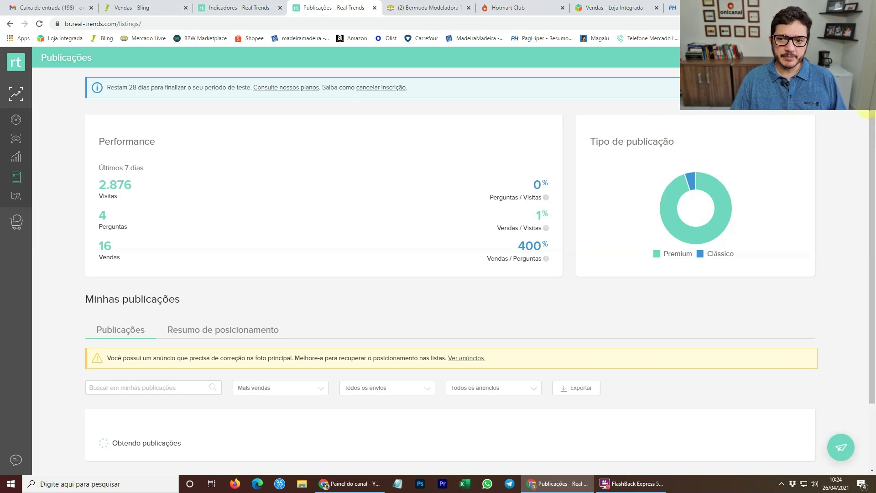
{"action": "left_click_drag", "start_coordinate": [871, 109], "coordinate": [861, 126]}
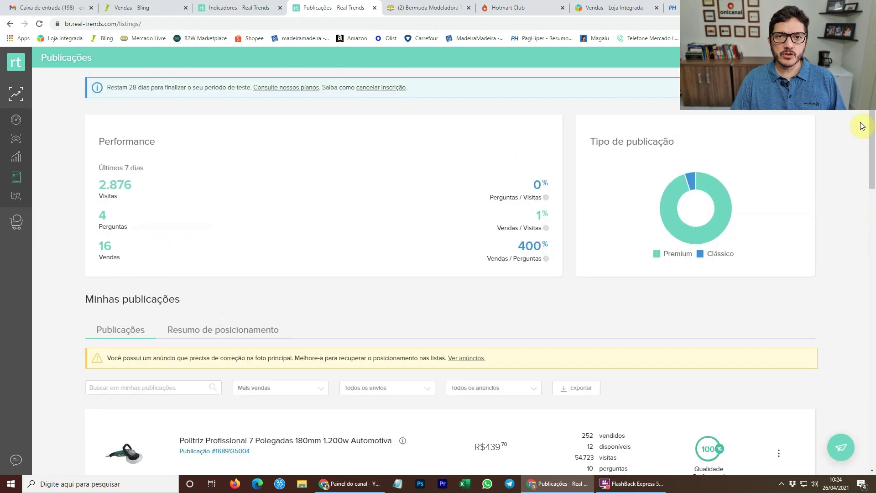